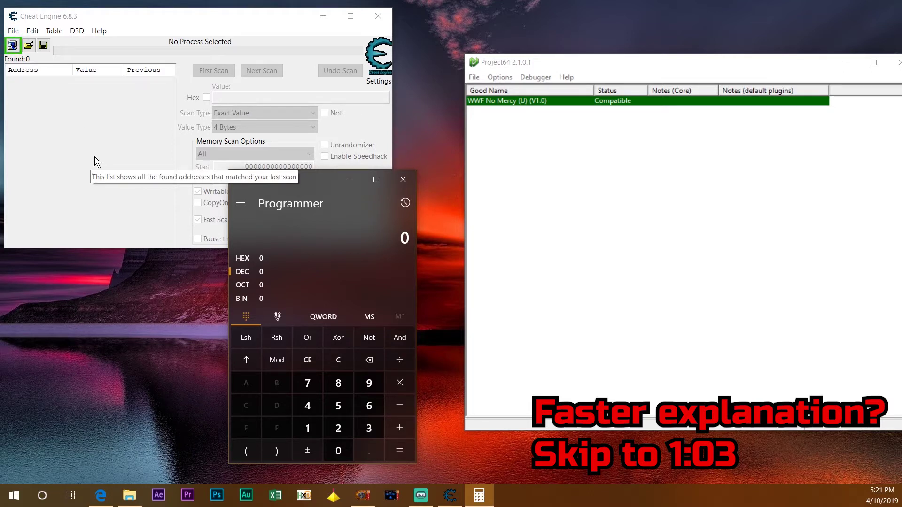
Launch WWF No Mercy in Project64 and skip the title screen to the music tool instructions
double_click(513, 101)
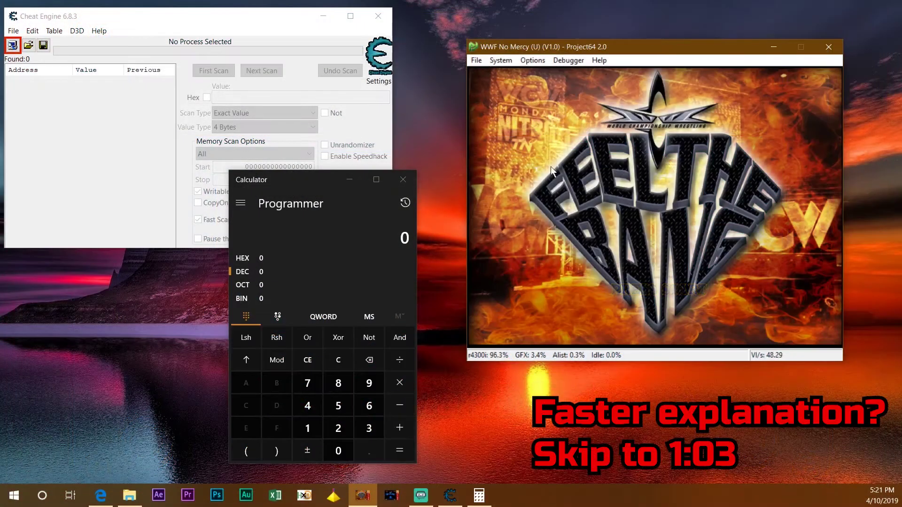
key("Return")
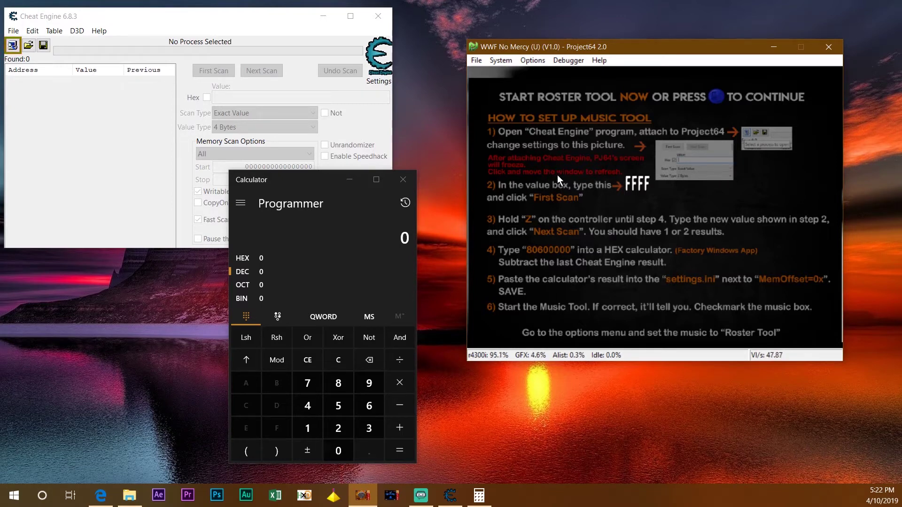
Arrange the Cheat Engine and Calculator windows side by side
left_click_drag(220, 16, 229, 16)
left_click(313, 360)
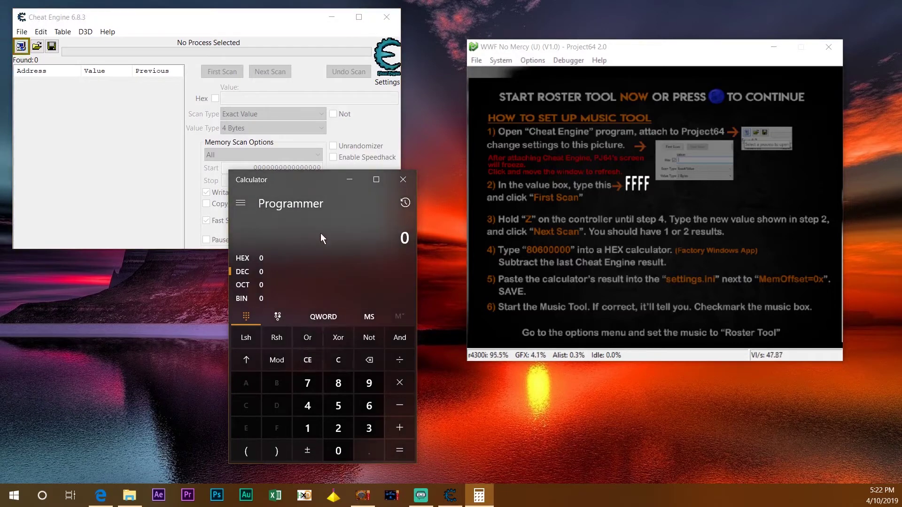
mouse_move(308, 179)
left_mouse_down()
mouse_move(321, 181)
mouse_move(313, 185)
left_mouse_up()
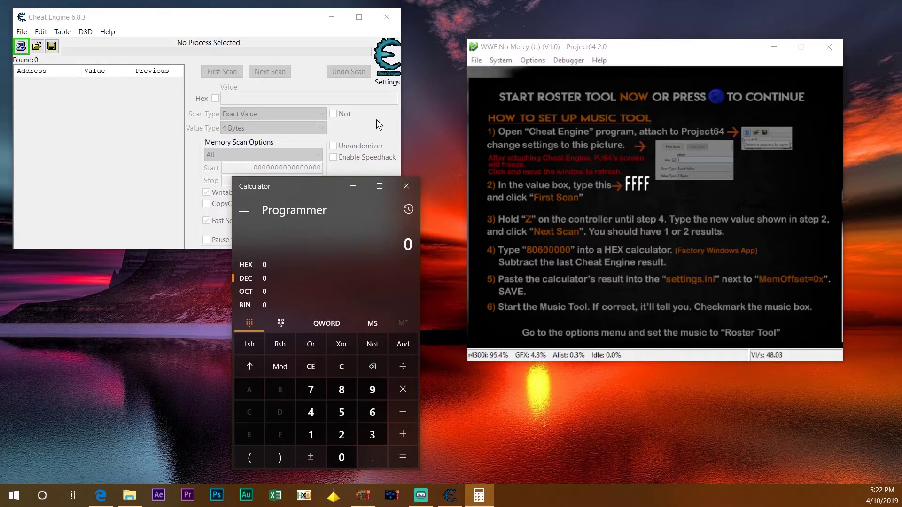
Attach Cheat Engine to the WWF No Mercy (U) (V1.0) process, declining its associated table
left_click(24, 49)
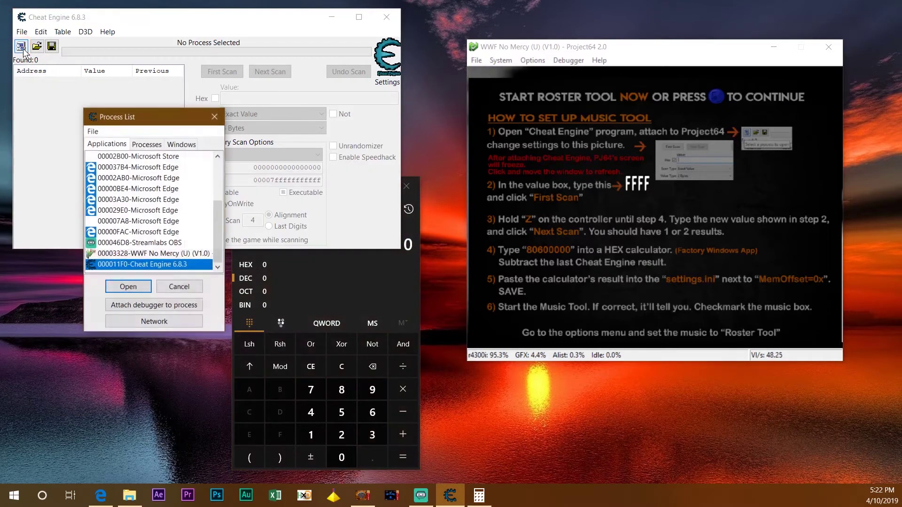
left_click(165, 254)
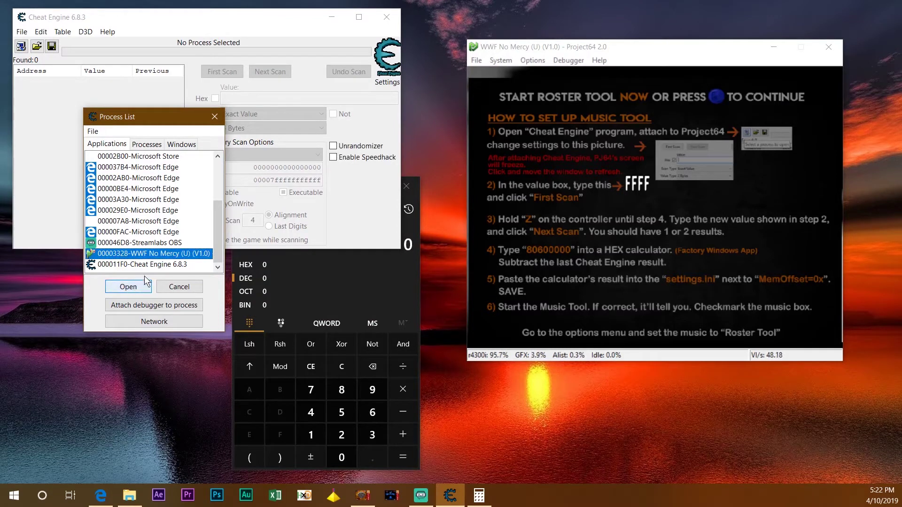
left_click(128, 287)
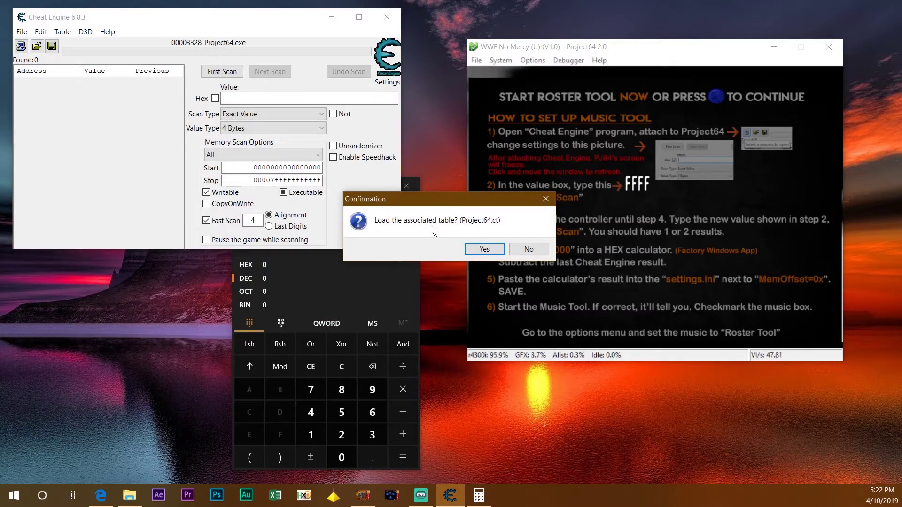
left_click(531, 250)
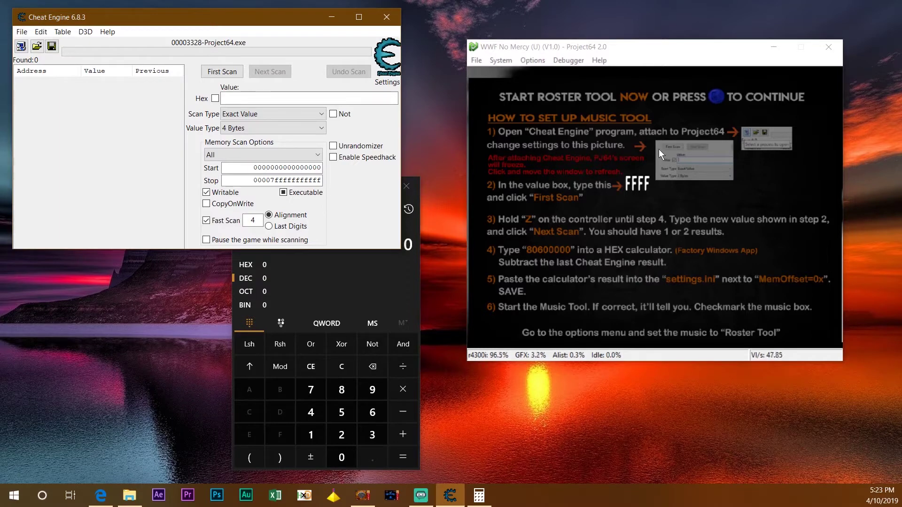
Set the scan value type to 2 Bytes with Hex ticked and the Value field selected
left_click(265, 129)
left_click(243, 156)
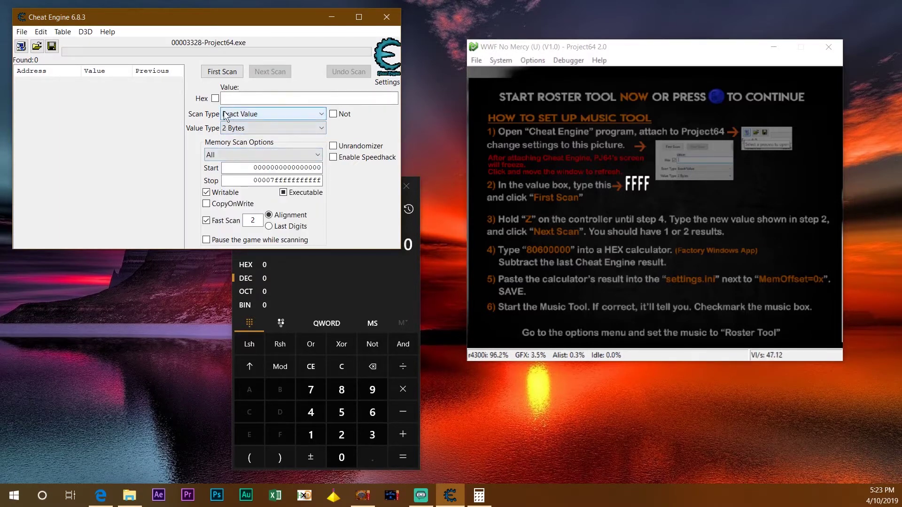
left_click(215, 98)
key("Tab")
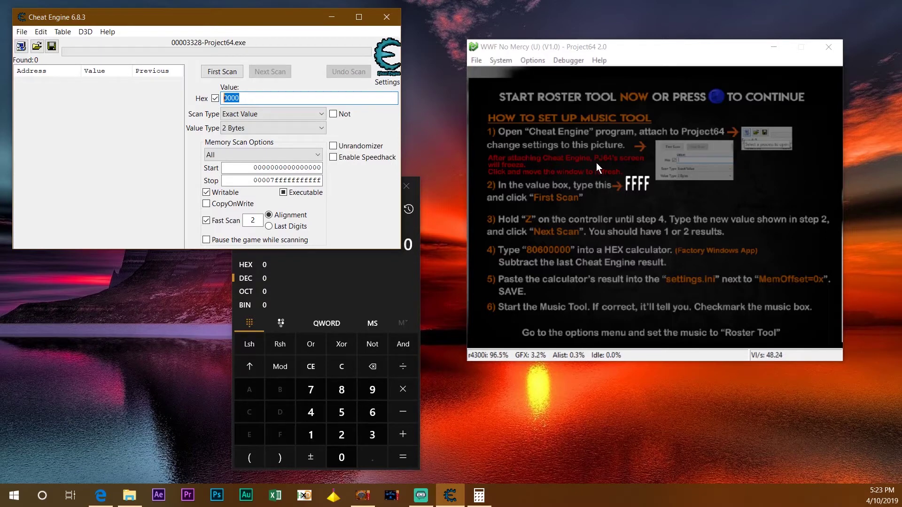
left_click_drag(608, 44, 605, 67)
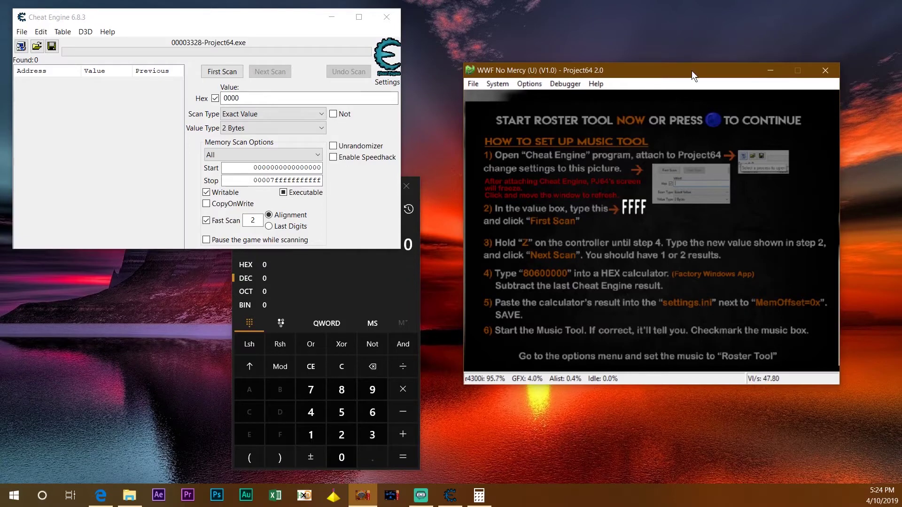
left_click_drag(691, 70, 692, 54)
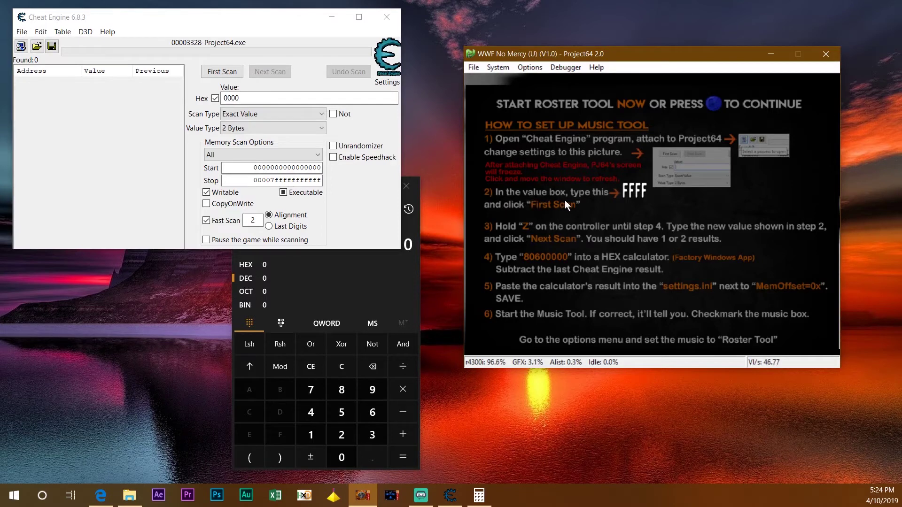
Run a first scan for FFFF, then a next scan for FAFA, leaving 0C458820 and 4BA00002
left_click(119, 95)
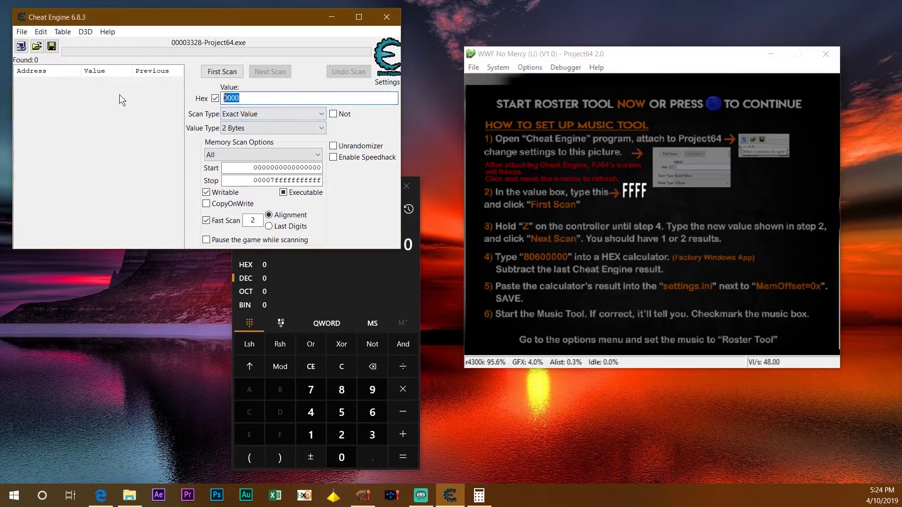
type("ffff")
left_click(212, 73)
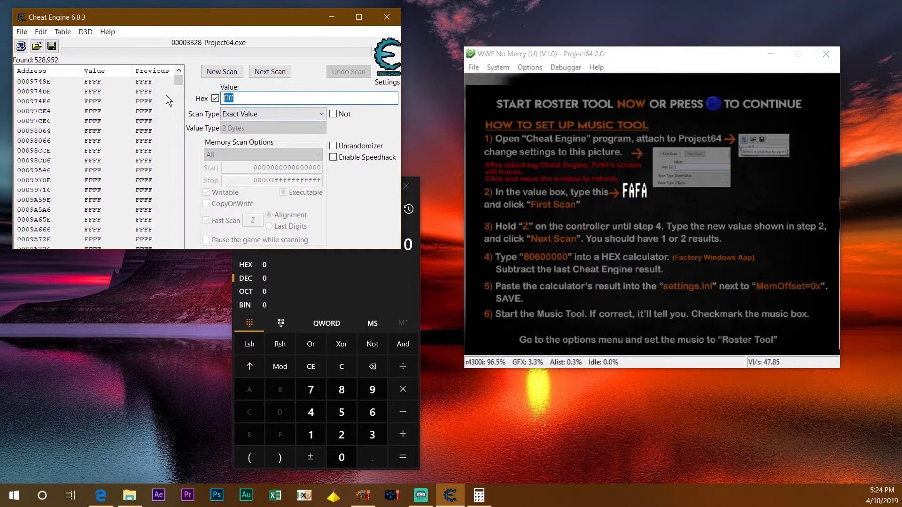
type("fafa")
left_click(270, 72)
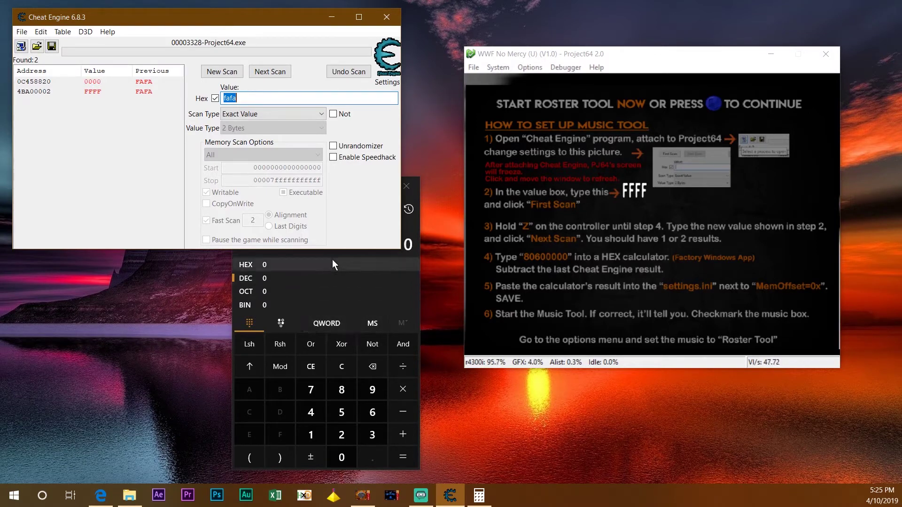
Put Calculator in Programmer mode with HEX input
left_click(331, 254)
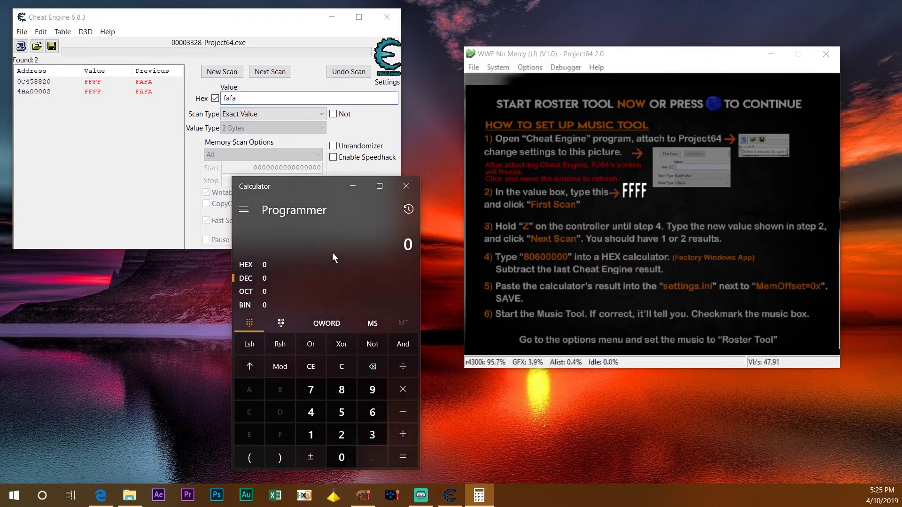
left_click(245, 209)
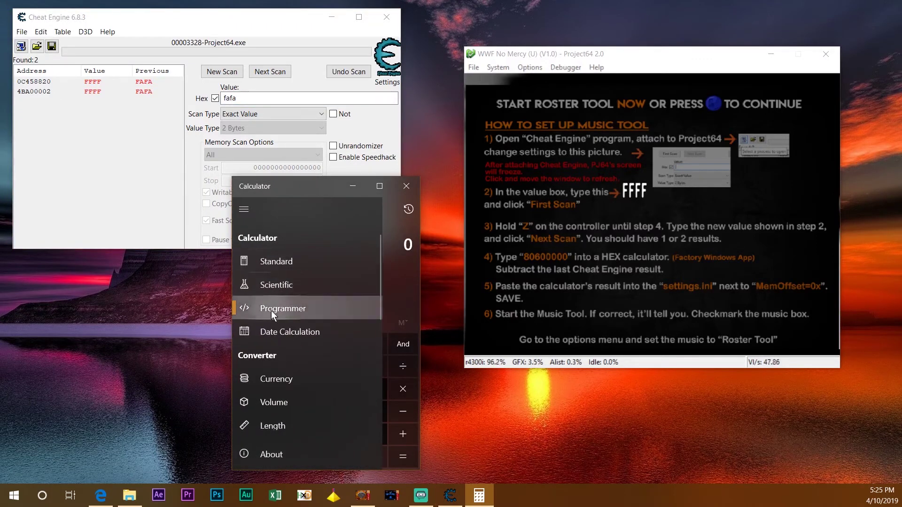
left_click(387, 238)
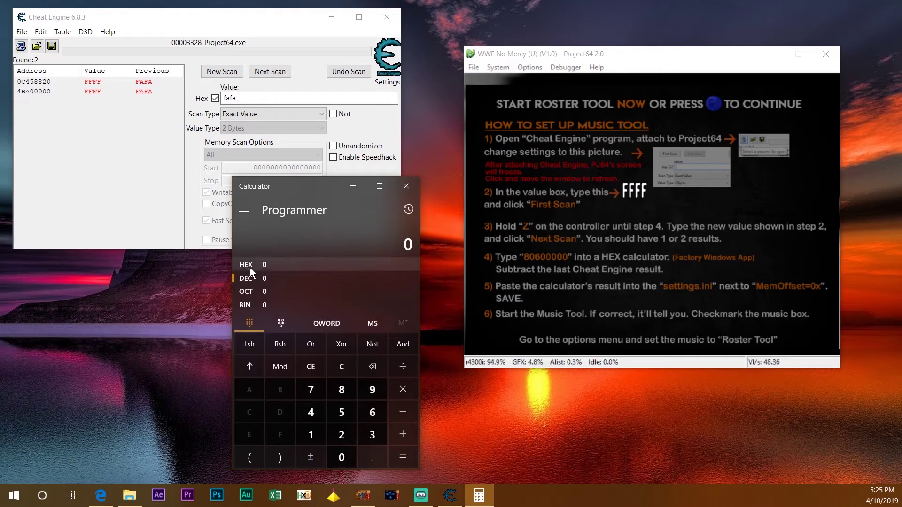
left_click(249, 265)
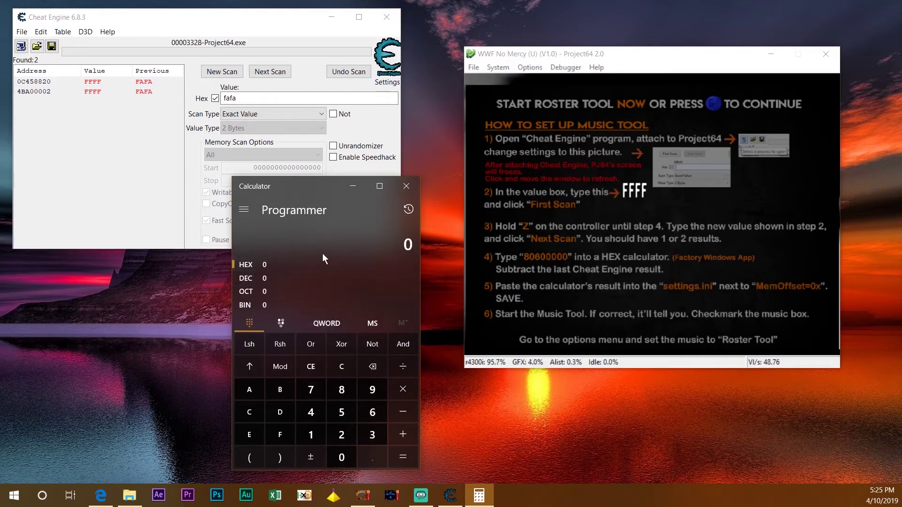
Compute 80600000 minus 4BA00002 in hex, giving 34BFFFFE
type("8060 0")
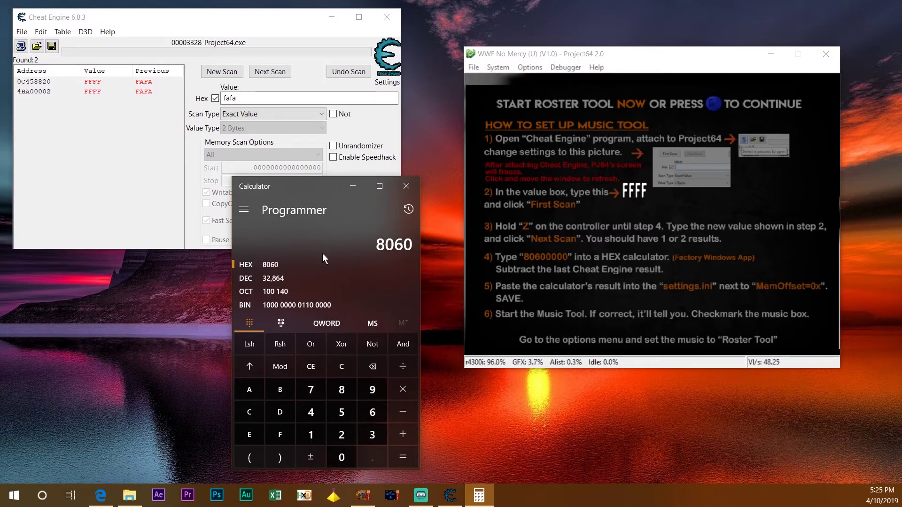
type("000")
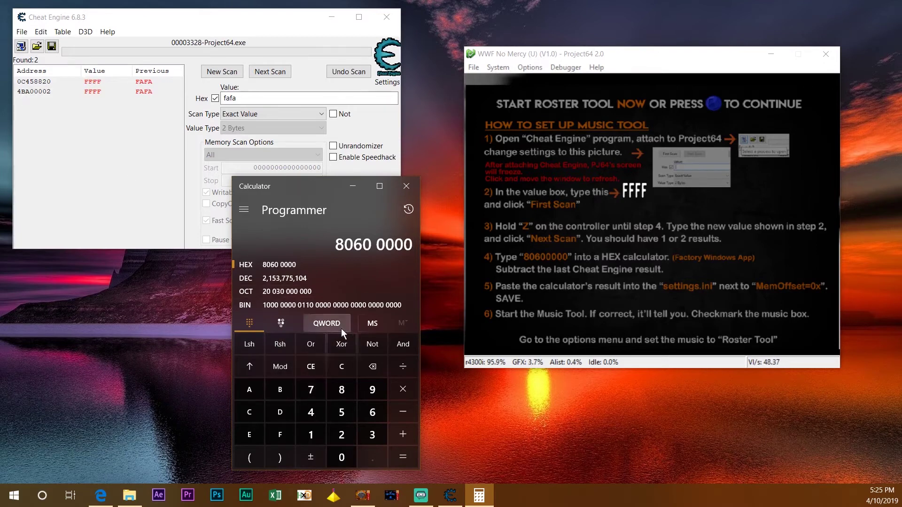
left_click(403, 412)
type("4BA000")
type("0002")
key("Return")
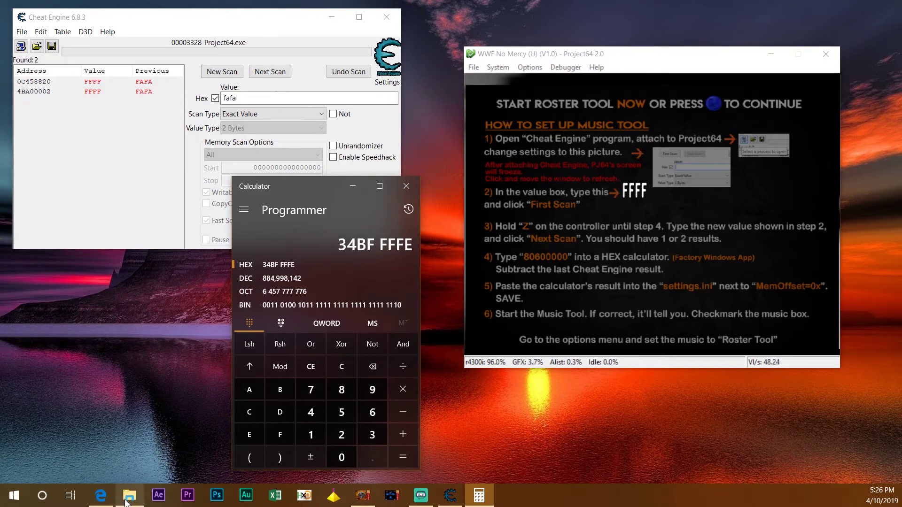
Change settings.ini's MemOffset to 0x34BFFFFE, save it, and close Notepad
left_click(127, 499)
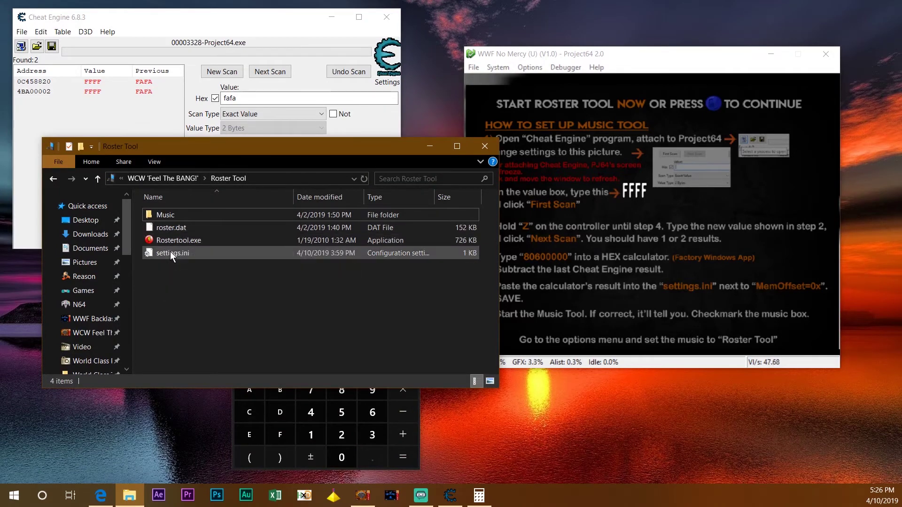
double_click(165, 255)
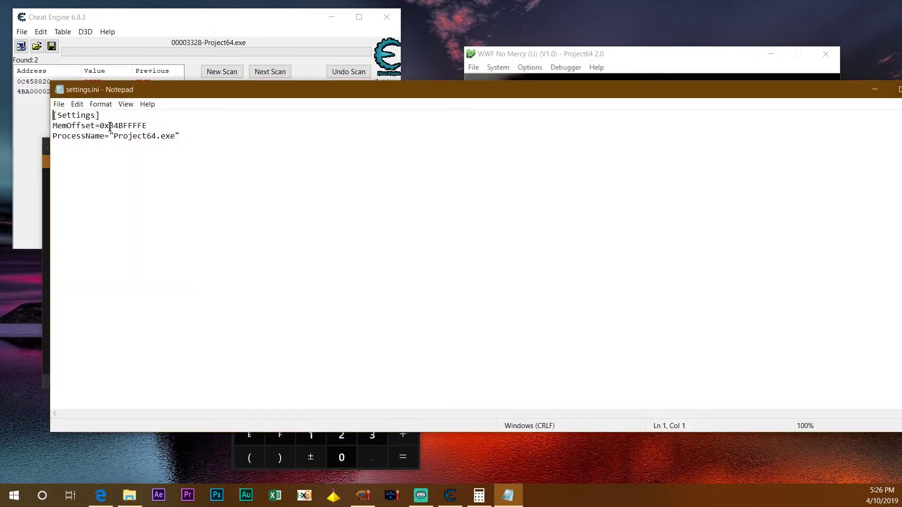
left_click_drag(109, 125, 148, 125)
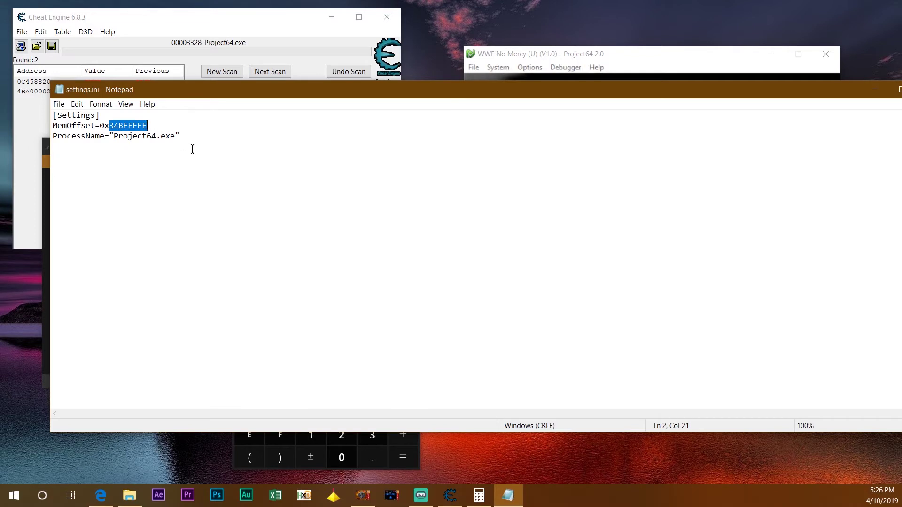
key("Right")
left_click_drag(824, 87, 764, 106)
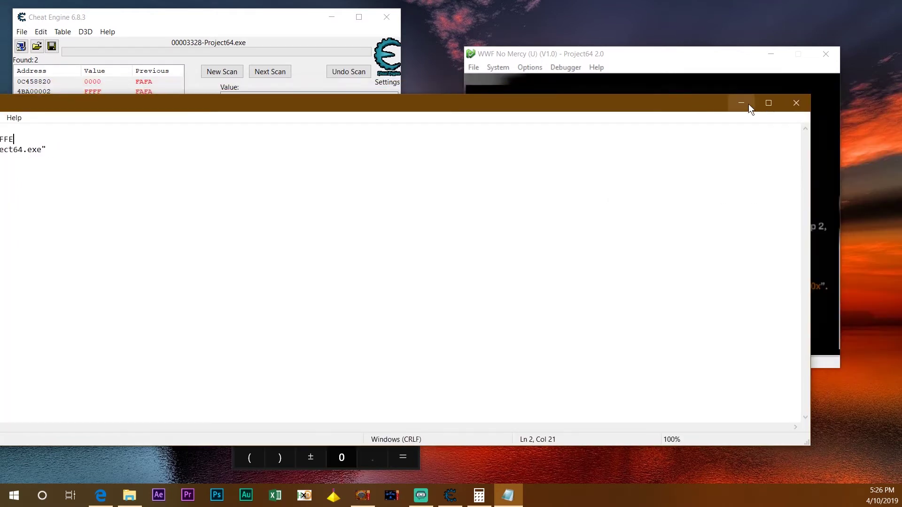
left_click(796, 103)
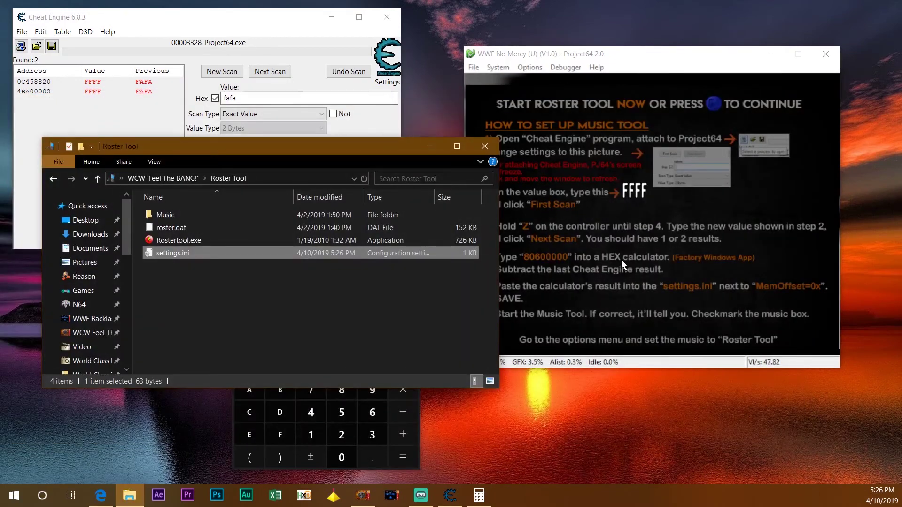
Launch Rostertool.exe, confirm it reports Offset Correct, and tick Enable Music Mod
left_click_drag(553, 55, 567, 51)
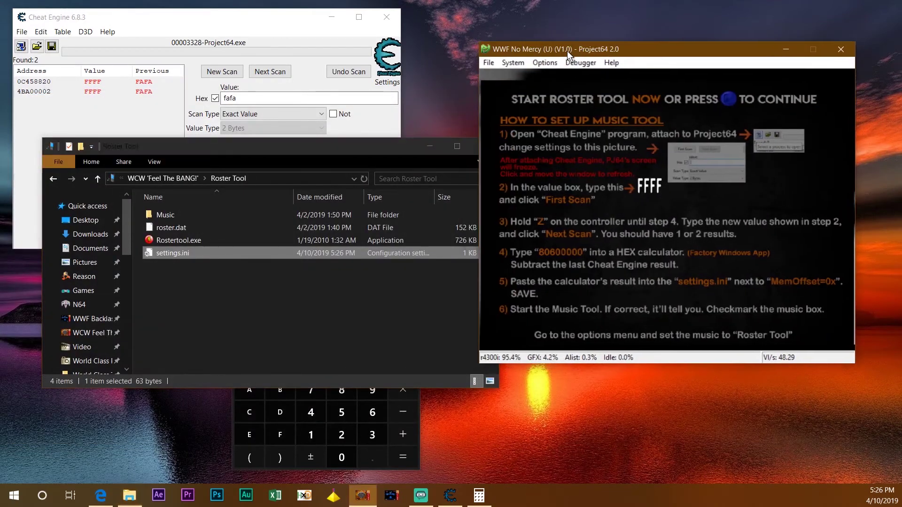
left_click(431, 145)
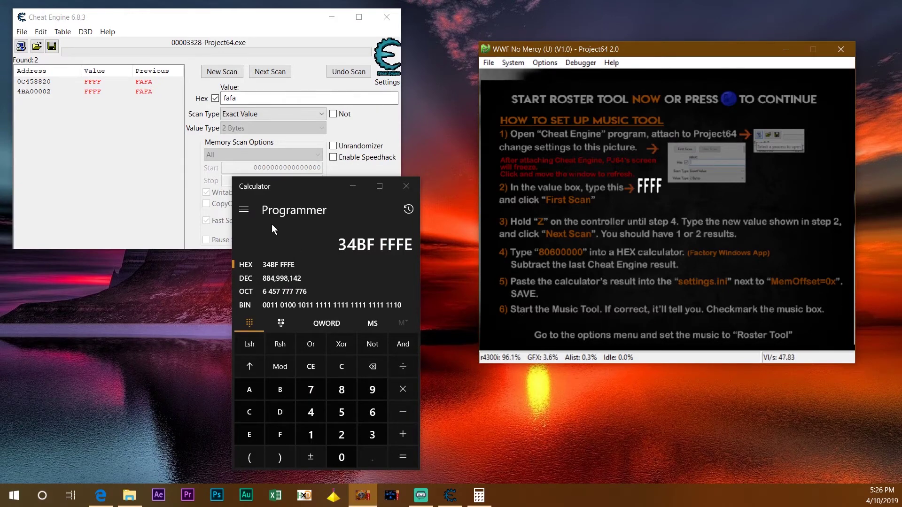
left_click(129, 495)
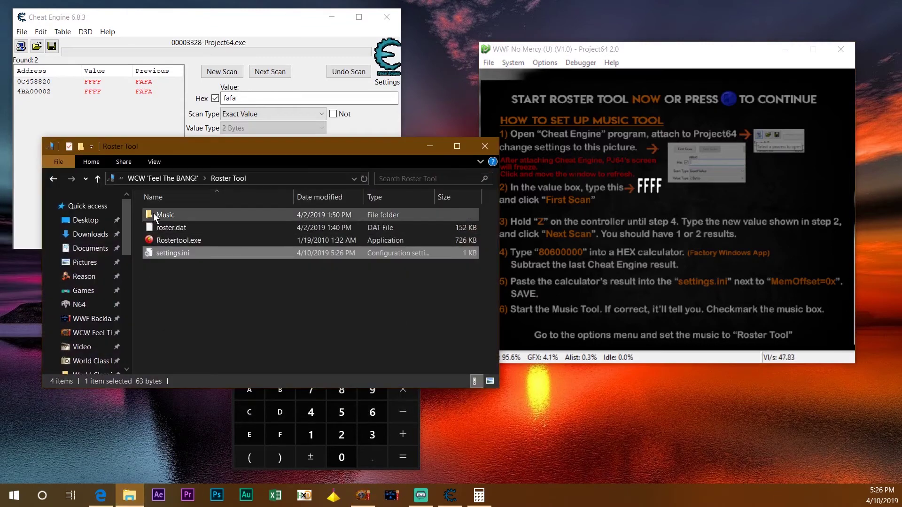
double_click(162, 240)
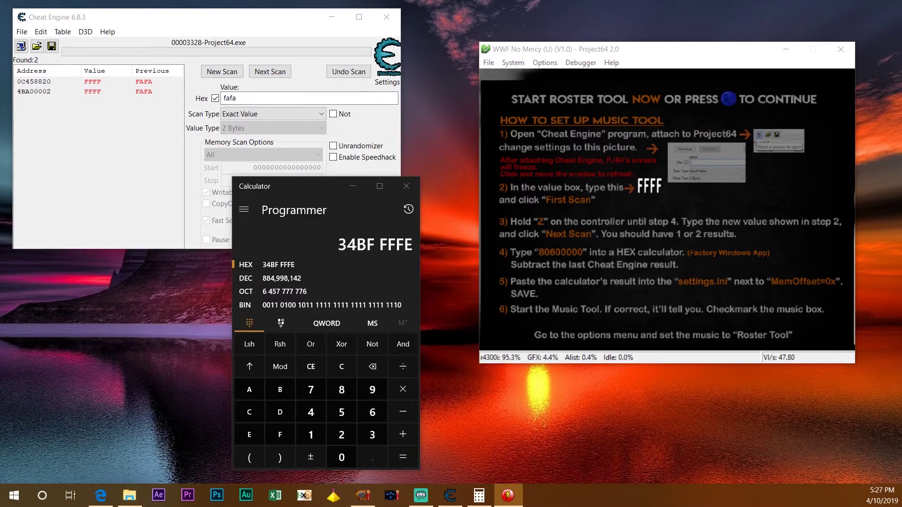
left_click_drag(185, 170, 168, 211)
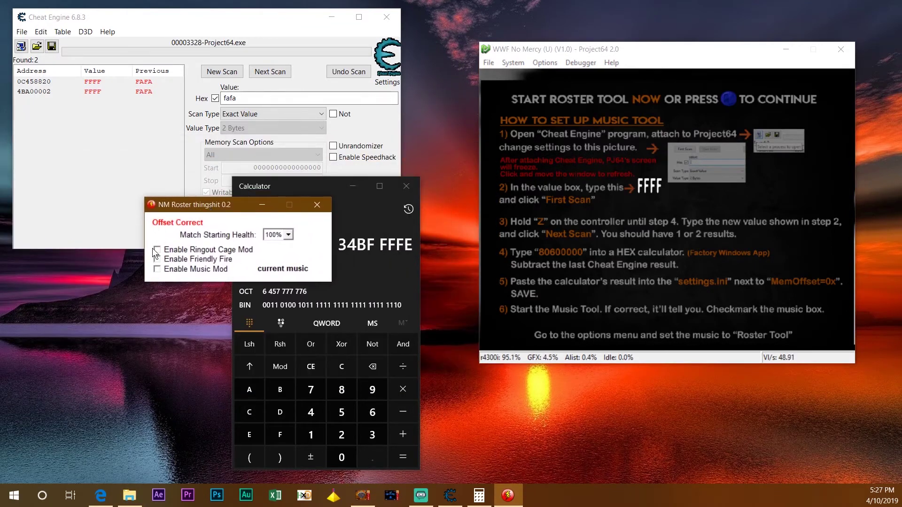
left_click(157, 269)
Skip the instruction screen and navigate the game menu with Music set to INJECTED
key("x")
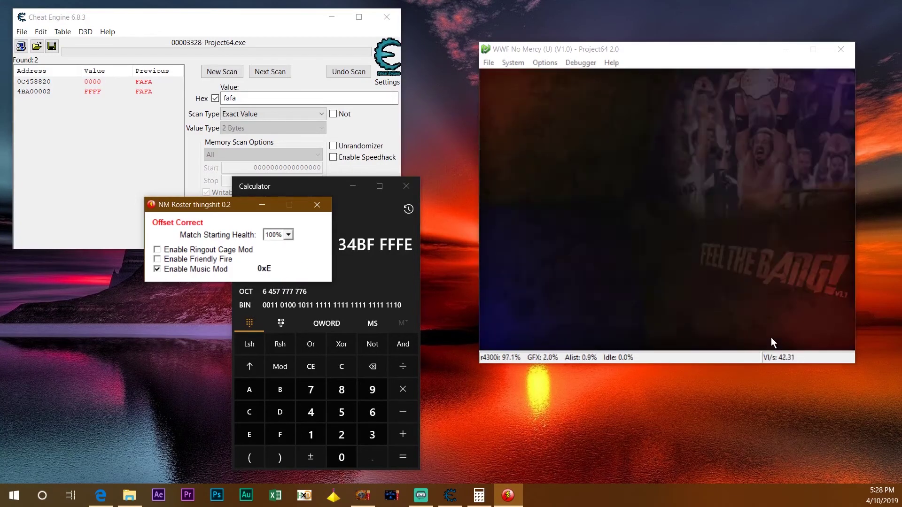
key("Down")
key("Down")
key("Down")
key("x")
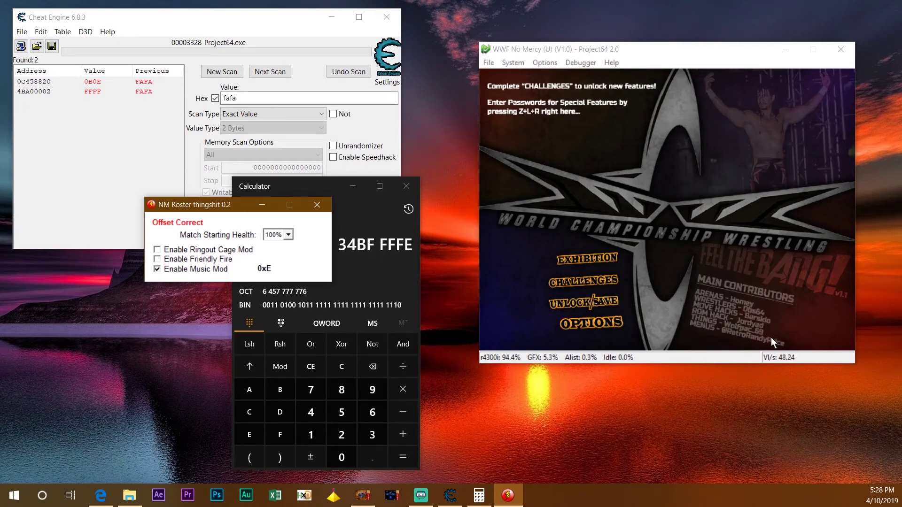
Move the Roster Tool aside and press Z+L+R to reach the Enter Password screen
left_click_drag(196, 207, 89, 286)
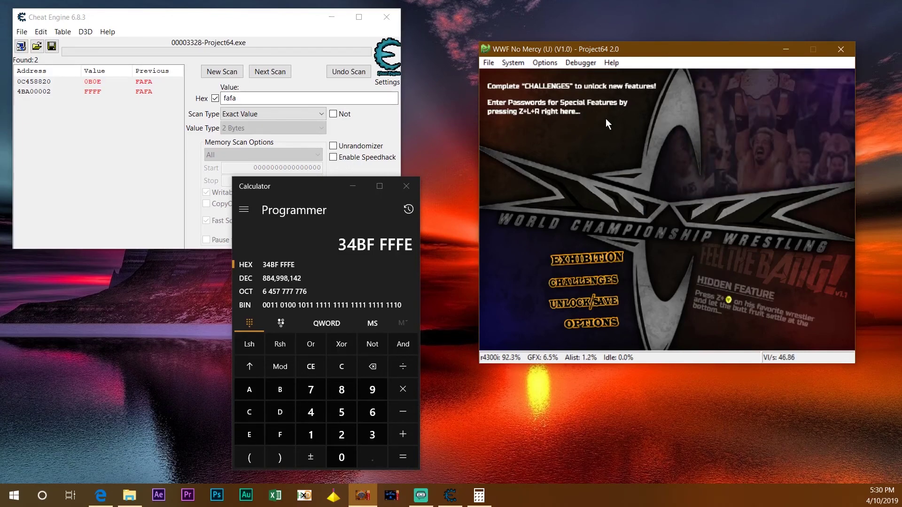
key("z+a+s")
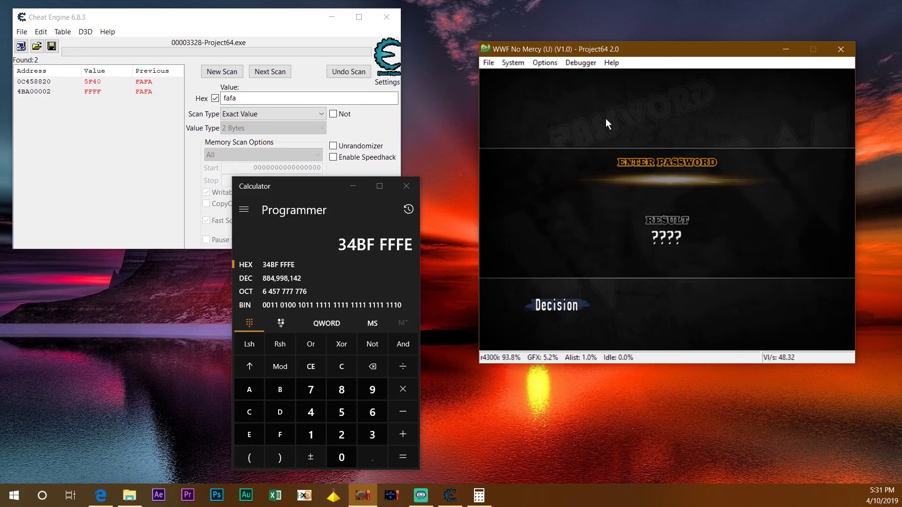
Switch Edge to the cheatengine.org tab and minimize the browser
key("alt+Tab")
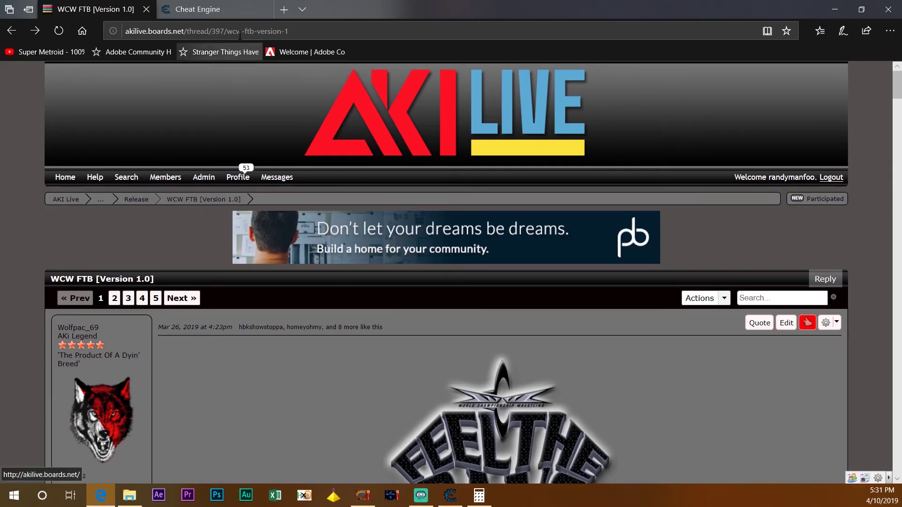
left_click(250, 12)
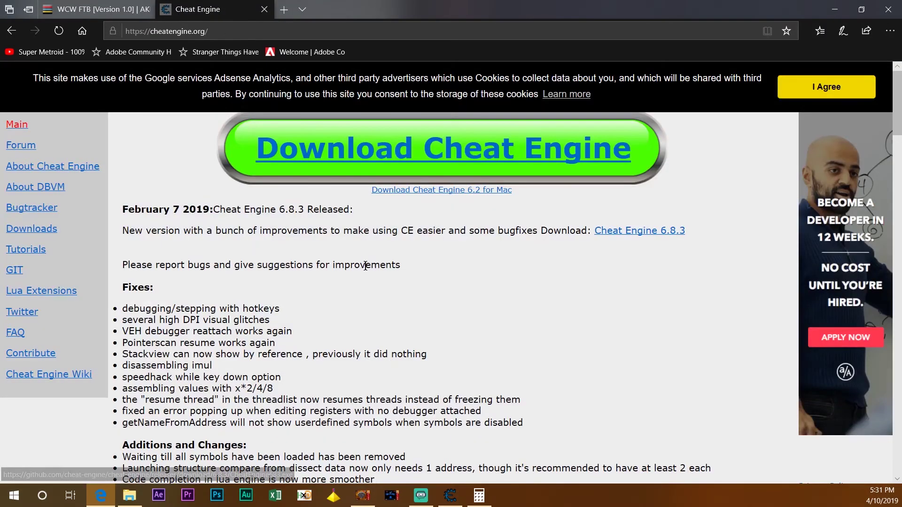
left_click(834, 9)
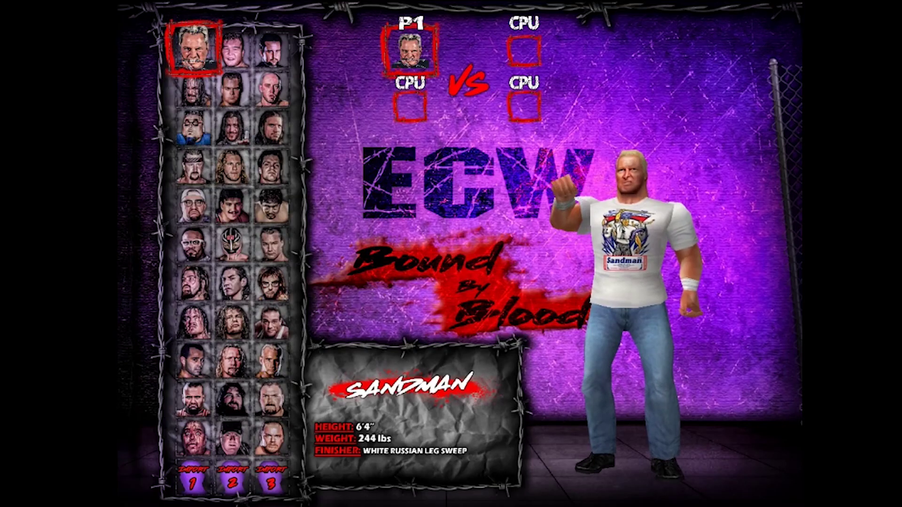
key("Down")
key("Right")
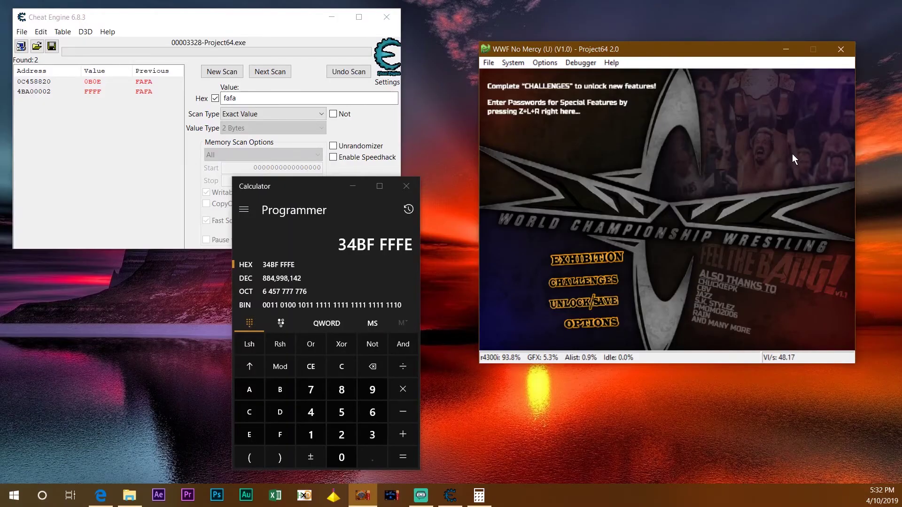